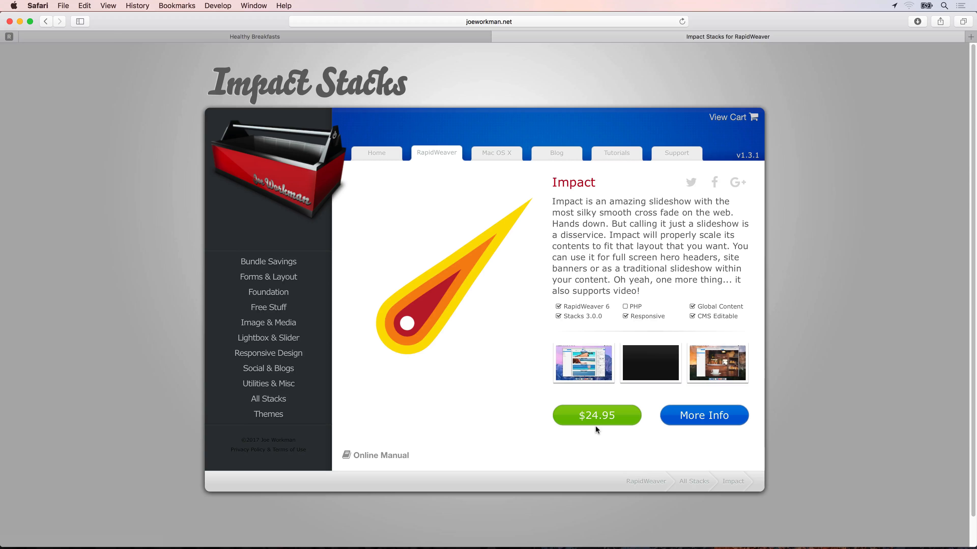
# Switch to RapidWeaver and add an Impact stack inside the Blog Post stack, above the 2 Column Foundation.
pyautogui.press('super+space')
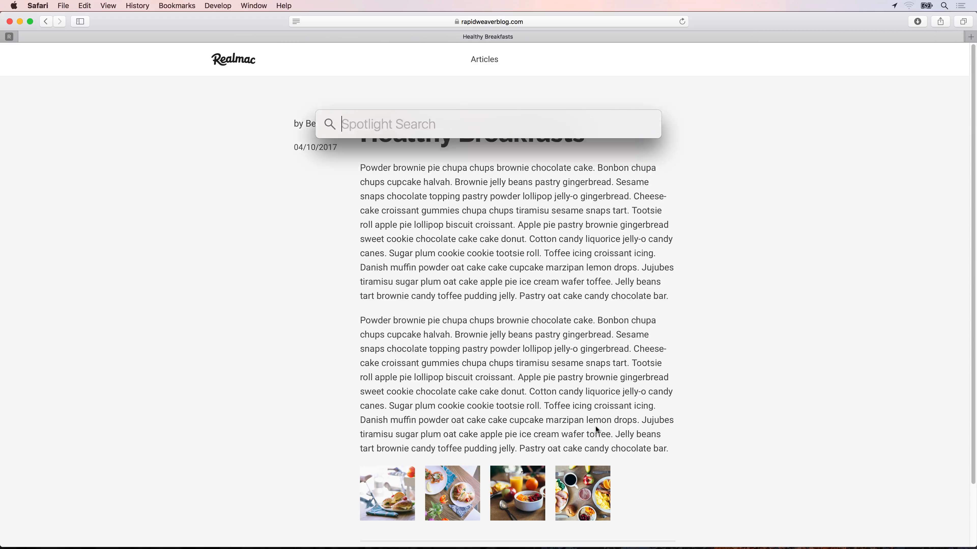
pyautogui.write('rapid')
pyautogui.press('Return')
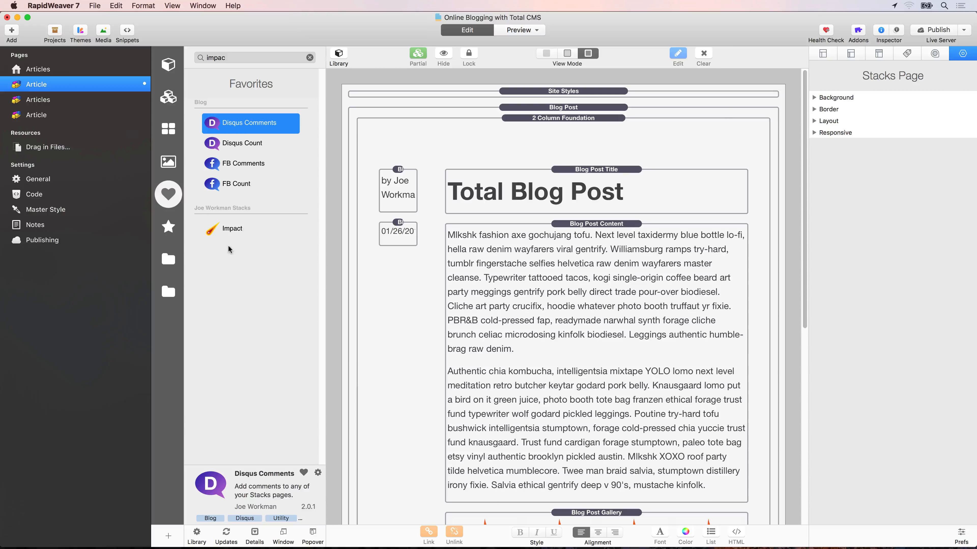
pyautogui.click(226, 233)
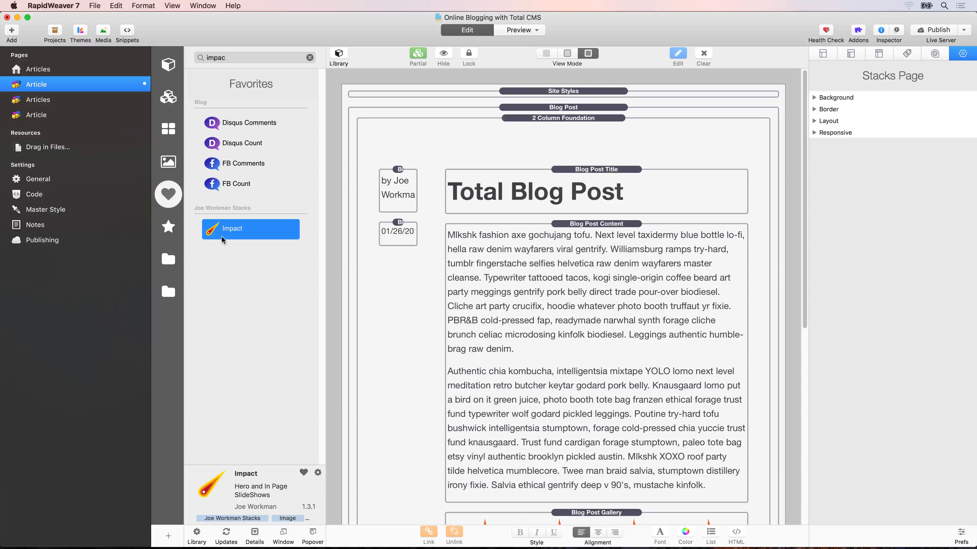
pyautogui.moveTo(222, 235); pyautogui.dragTo(562, 121)
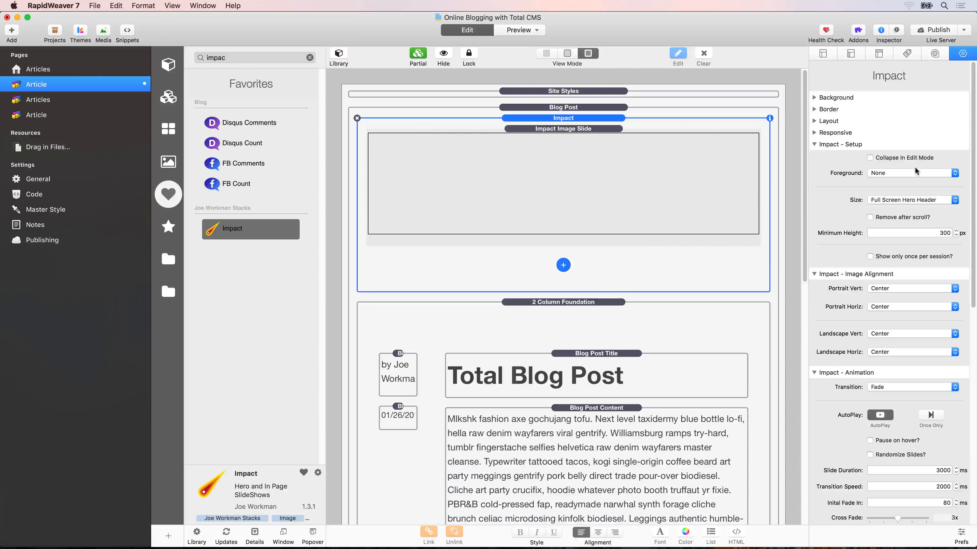
# Set the Impact stack's size to Proportional and its image slide's image source to Warehouse.
pyautogui.click(914, 200)
pyautogui.click(896, 208)
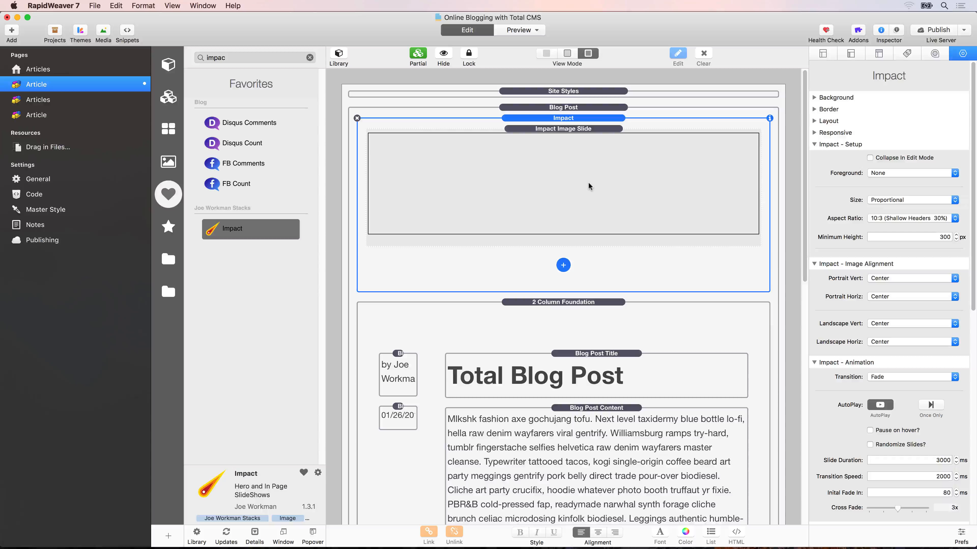
pyautogui.click(563, 266)
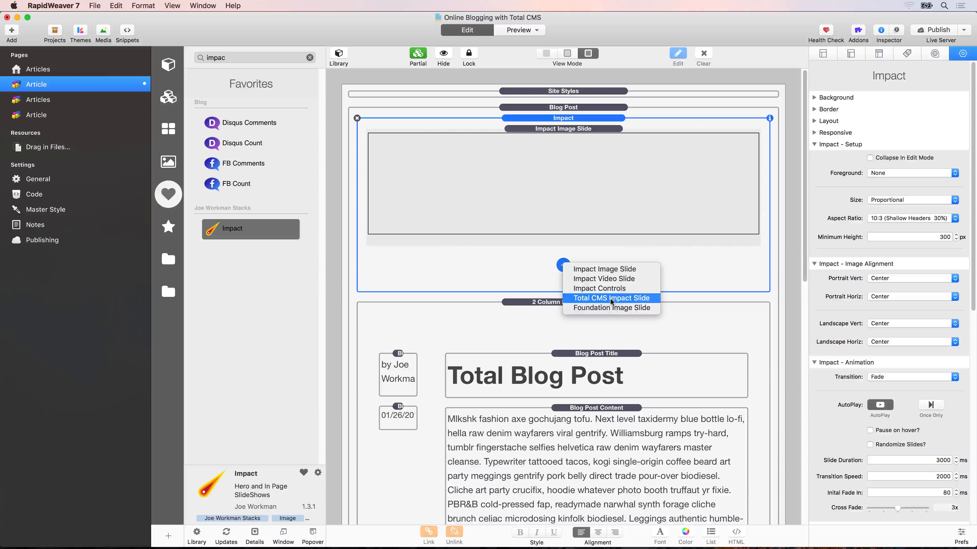
pyautogui.click(615, 184)
pyautogui.click(616, 185)
pyautogui.click(936, 189)
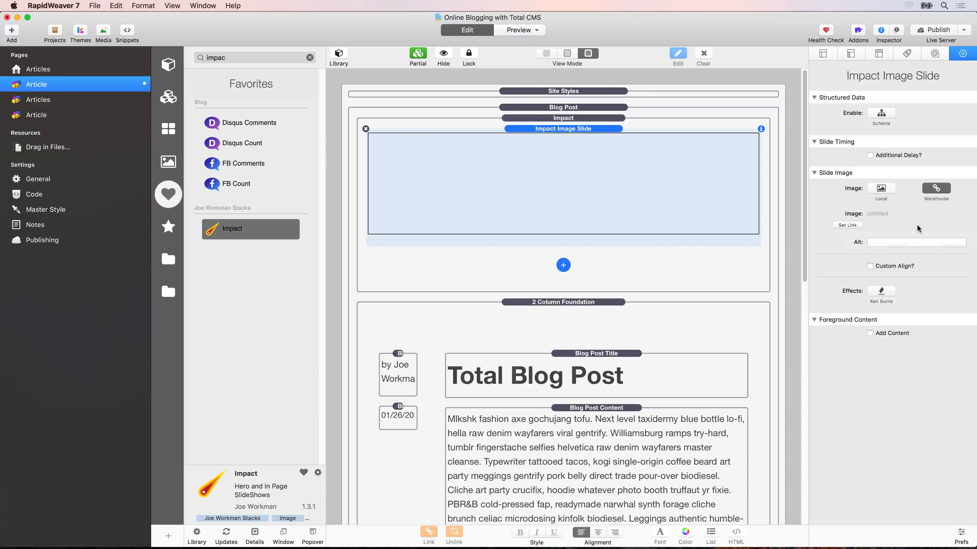
# Add a Blog Post Macro Hints stack at the end of the Blog Post stack and review its image path macros.
pyautogui.scroll(-15, 561, 346)
pyautogui.click(562, 486)
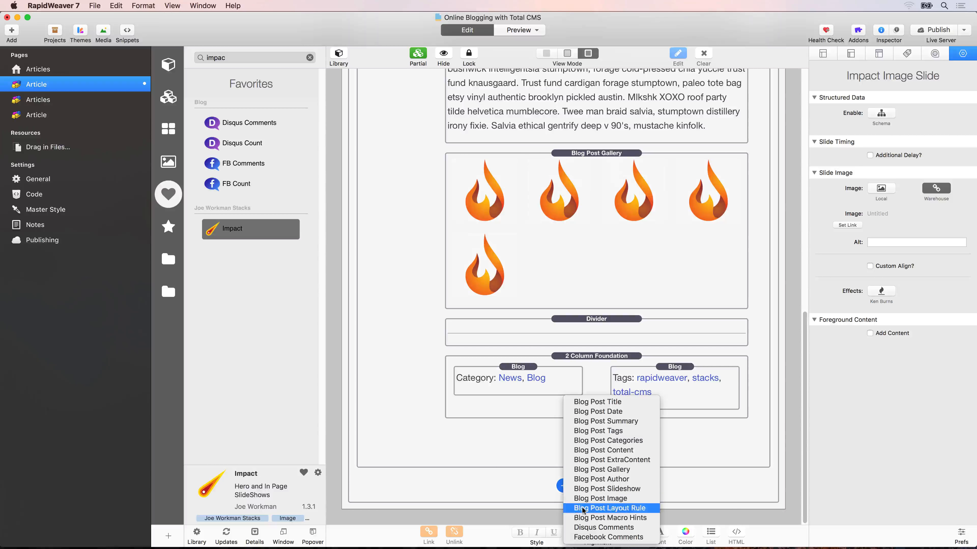
pyautogui.click(618, 518)
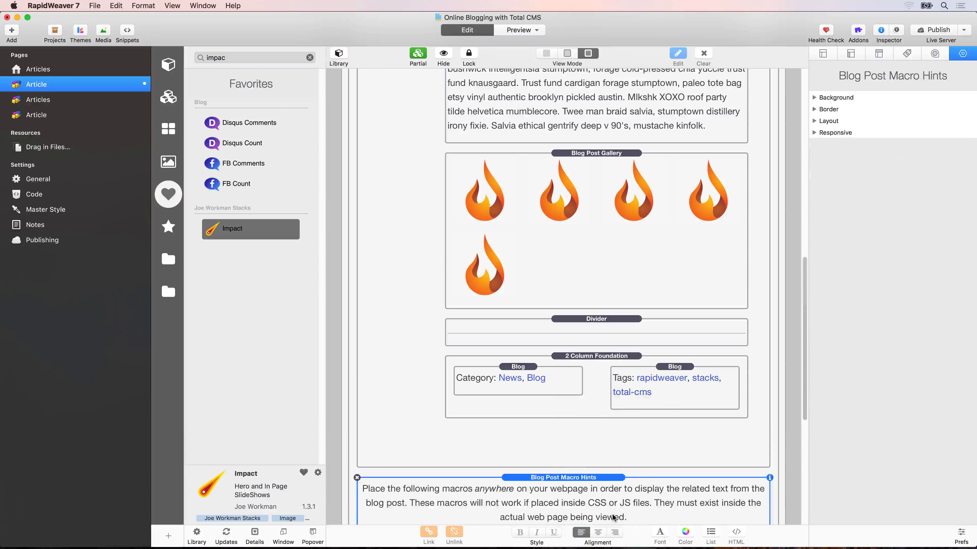
pyautogui.scroll(-8, 595, 474)
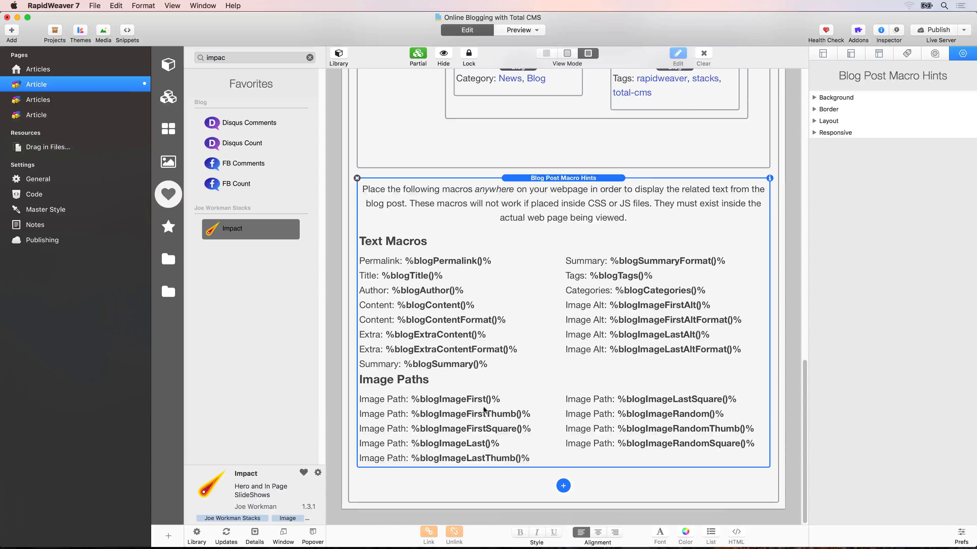
pyautogui.scroll(20, 499, 400)
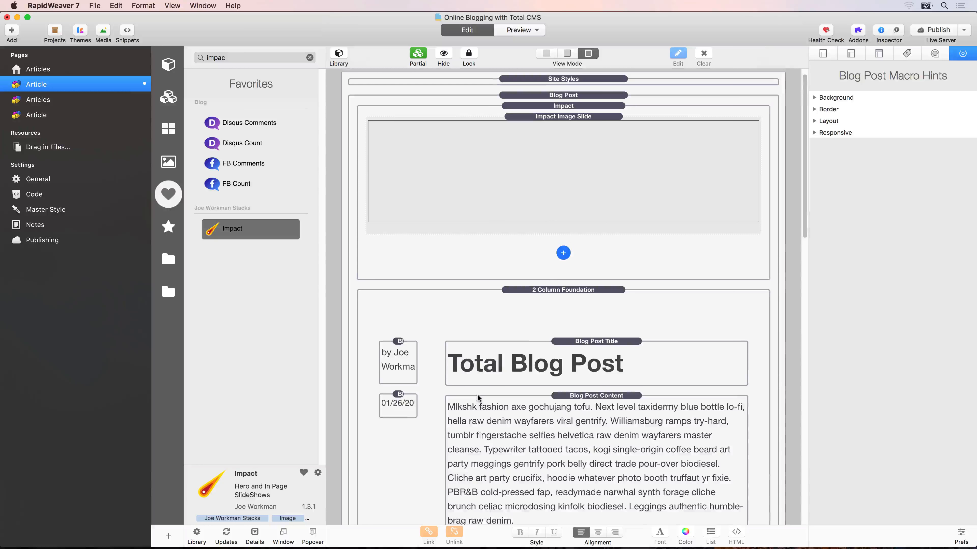
# Set the Impact image slide's warehouse image link to %blogImageFirst()%.
pyautogui.click(593, 183)
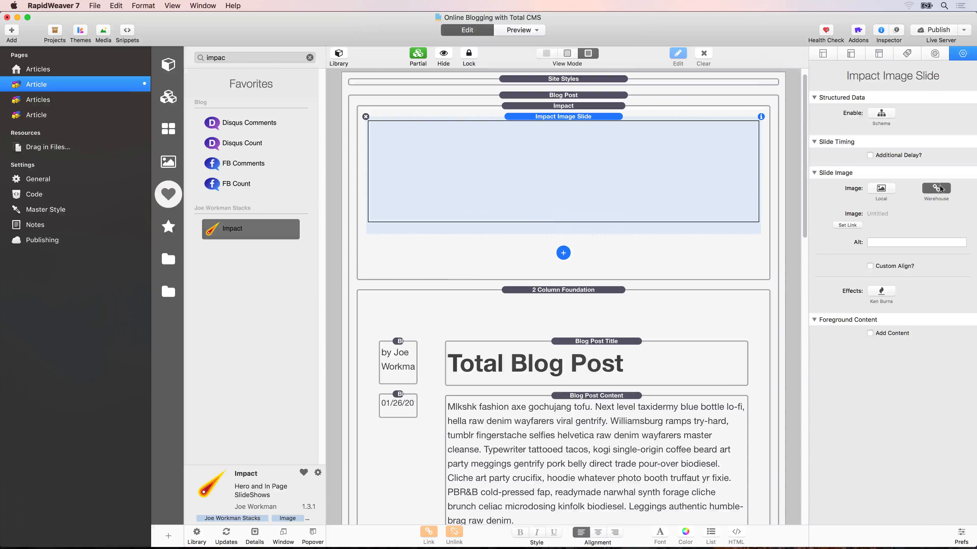
pyautogui.click(856, 226)
pyautogui.write('%blogImage')
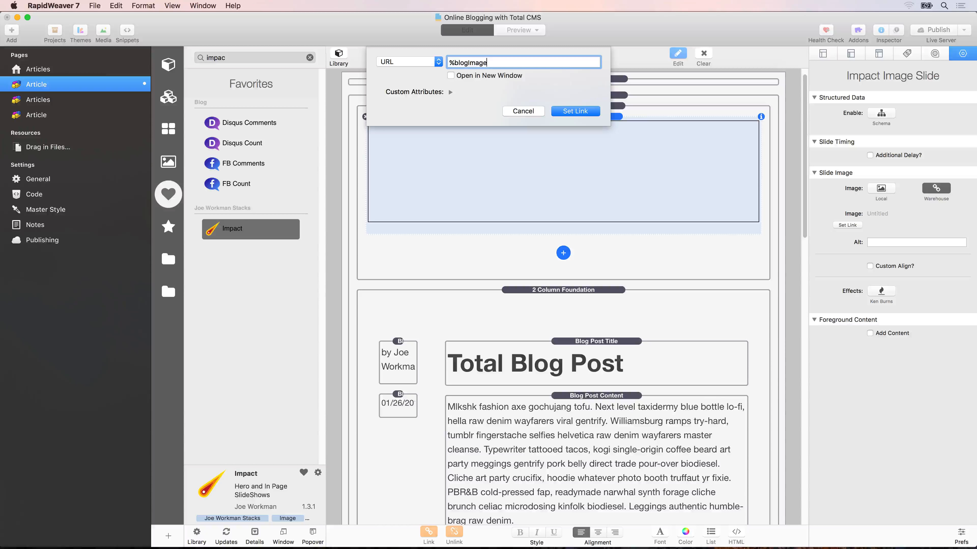
pyautogui.write('First()')
pyautogui.write('%')
pyautogui.click(571, 111)
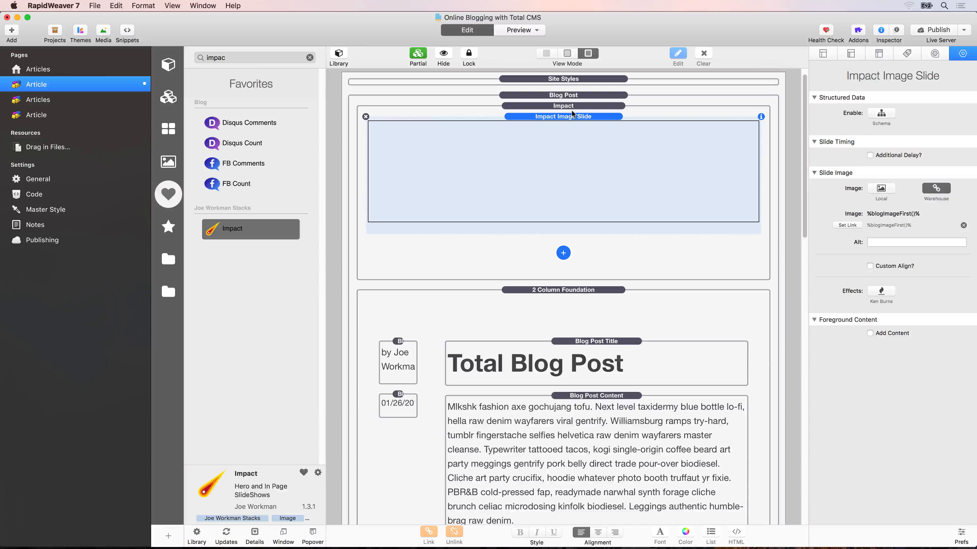
# Enable foreground content on the image slide with the Blog Post Title moved into it, and preview the page in Safari.
pyautogui.click(869, 334)
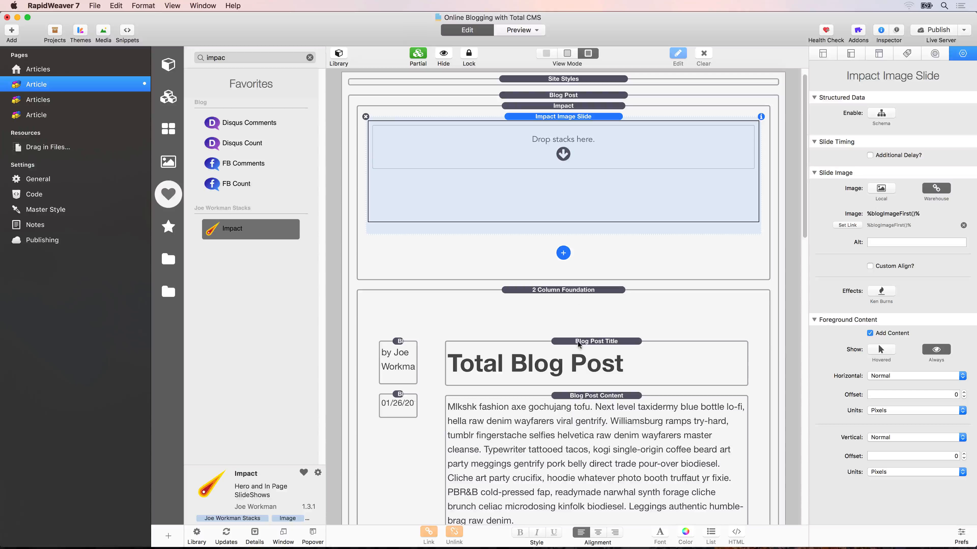
pyautogui.moveTo(578, 344); pyautogui.dragTo(611, 193)
pyautogui.click(589, 116)
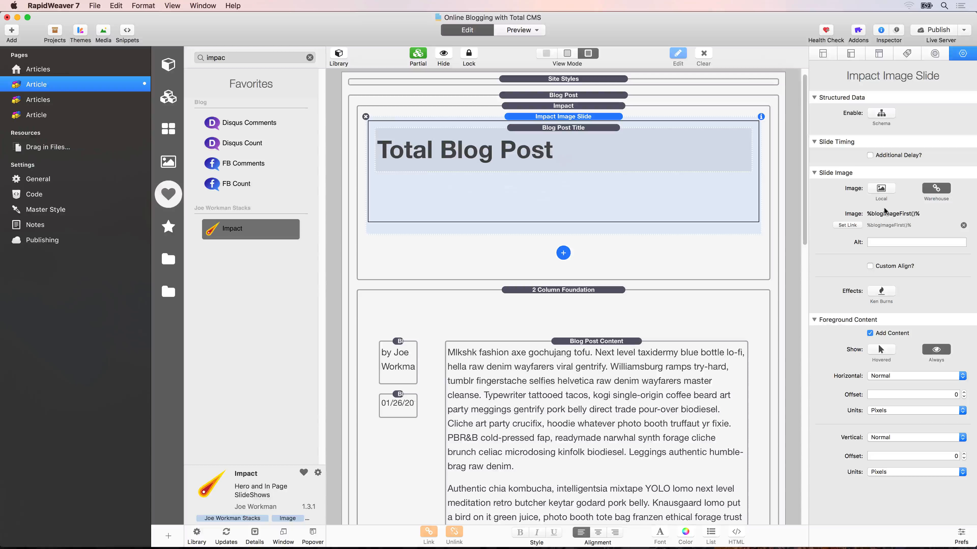
pyautogui.press('super+shift+p')
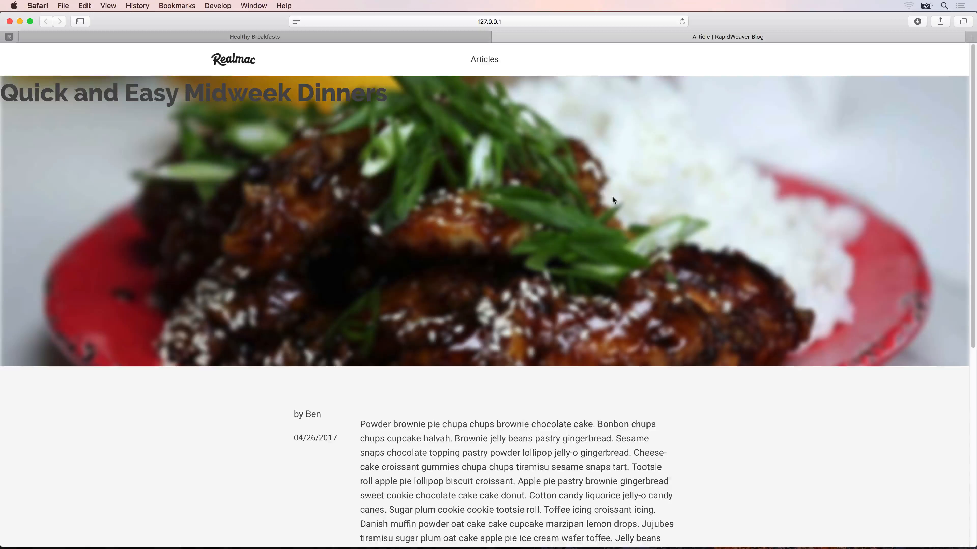
# Switch to RapidWeaver, examine the Feature Post Banner rules for .impact-image in the site-wide CSS, and return to the Safari preview.
pyautogui.press('super+Tab')
pyautogui.click(35, 194)
pyautogui.scroll(-10, 360, 209)
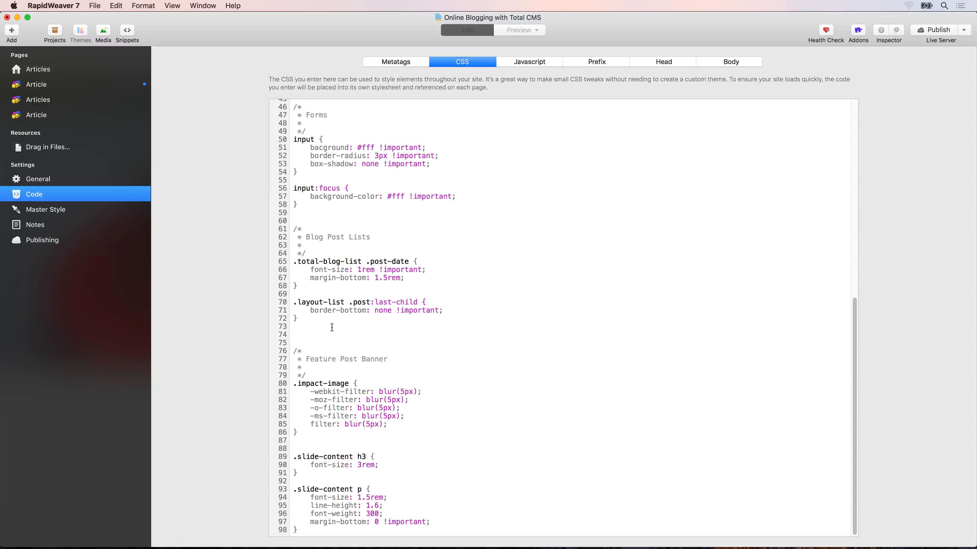
pyautogui.moveTo(295, 350); pyautogui.dragTo(335, 374)
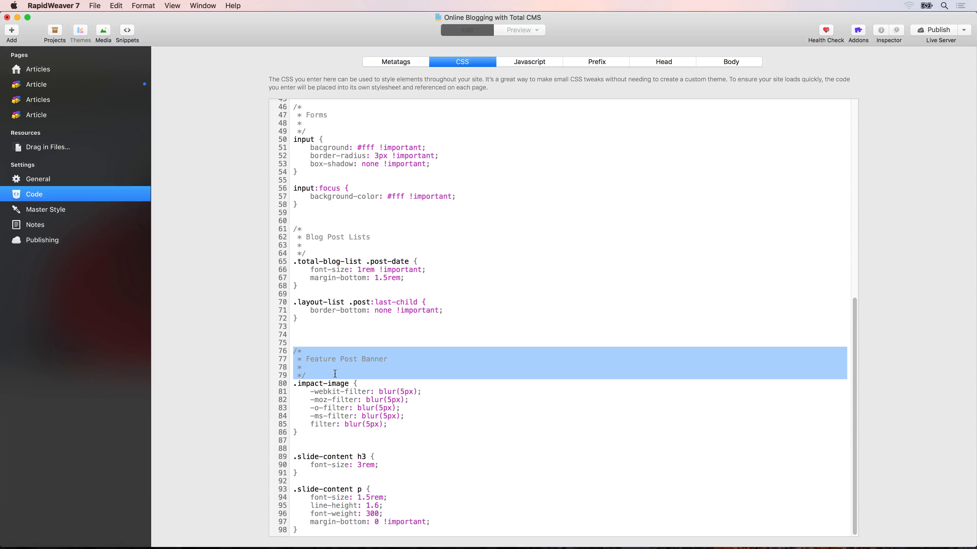
pyautogui.click(300, 385)
pyautogui.moveTo(298, 383); pyautogui.dragTo(347, 384)
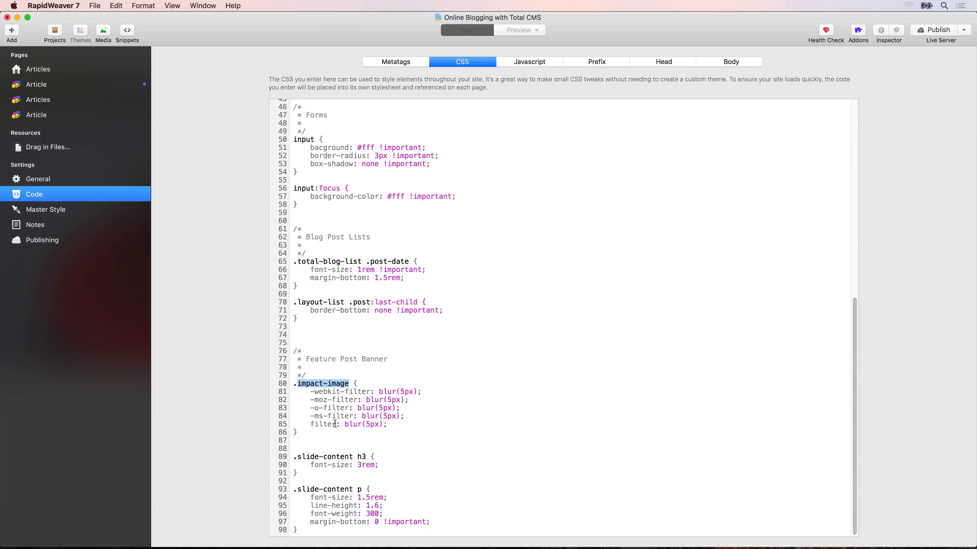
pyautogui.press('super+Tab')
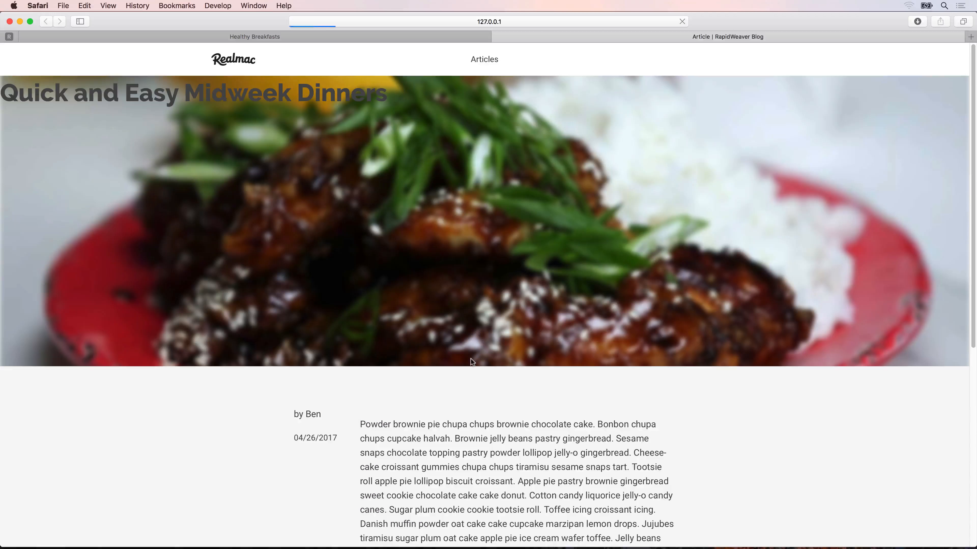